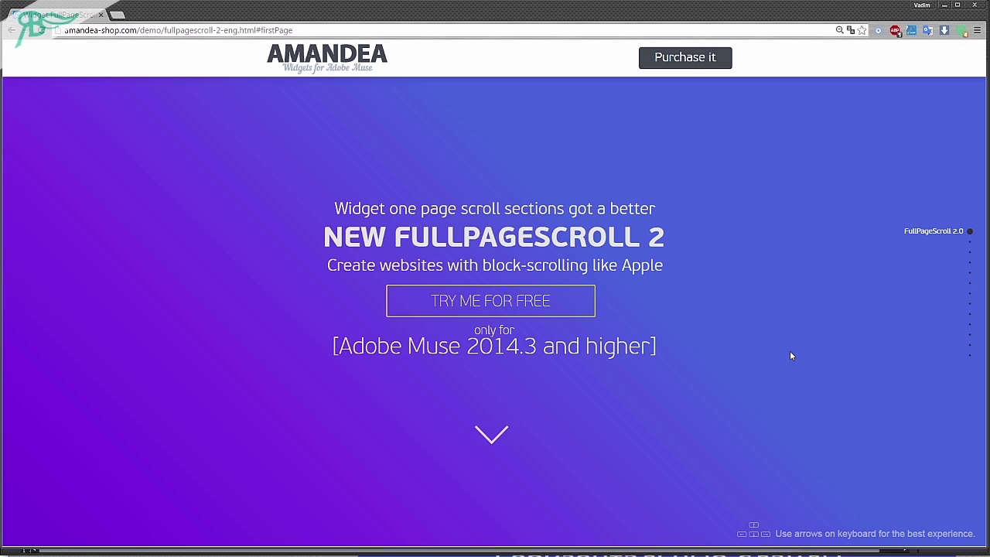
Step: Scroll down one section to the 'Why need to use it' feature list (#secondPage)
scroll(790, 355, "down", 1)
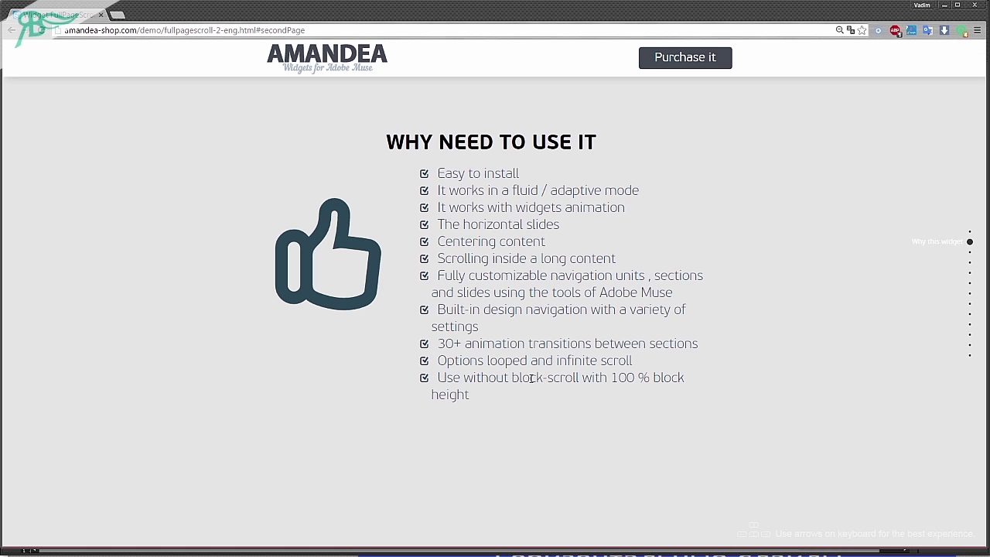
Step: Scroll back and forth through the Video and 'Works on all browsers' sections toward 'Easy to use'
scroll(516, 339, "down", 1)
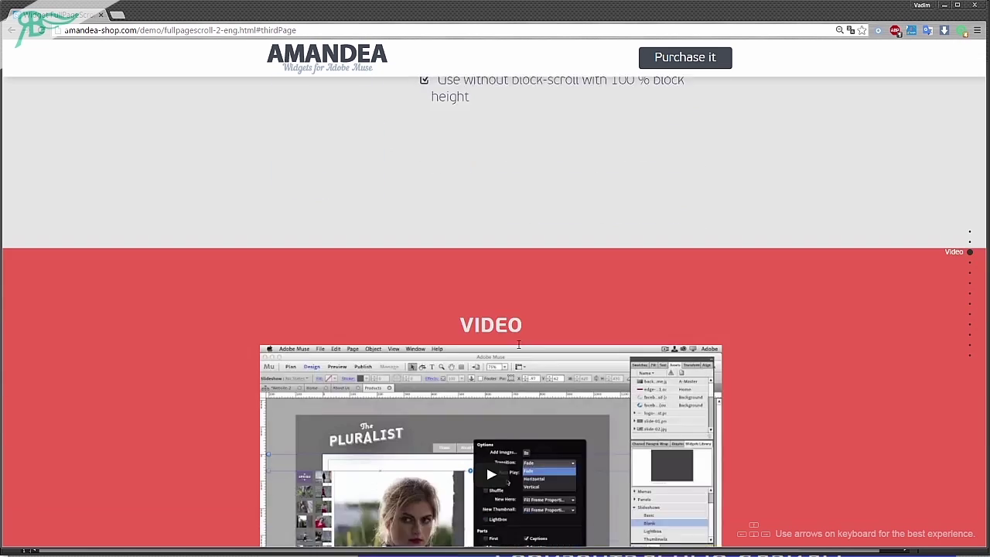
scroll(785, 333, "down", 1)
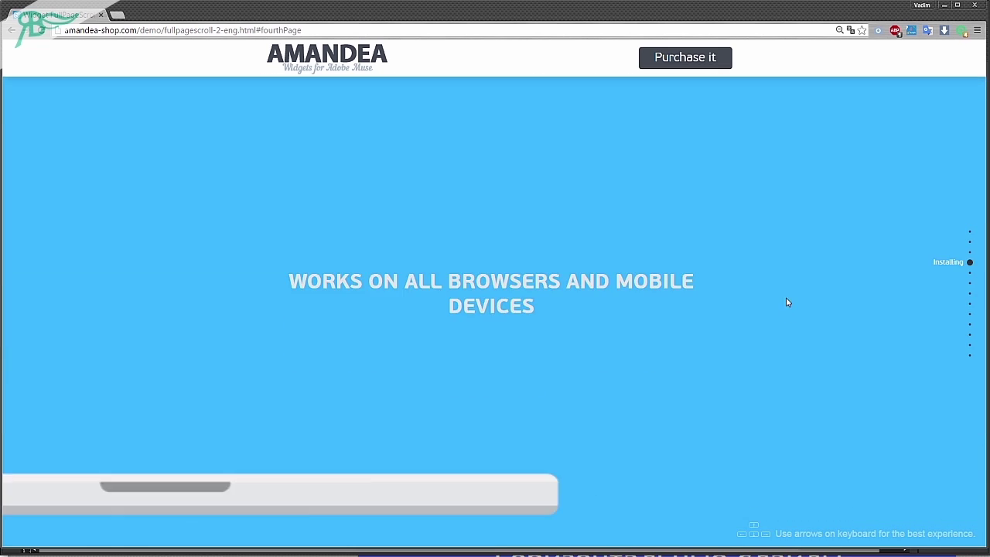
scroll(787, 302, "up", 1)
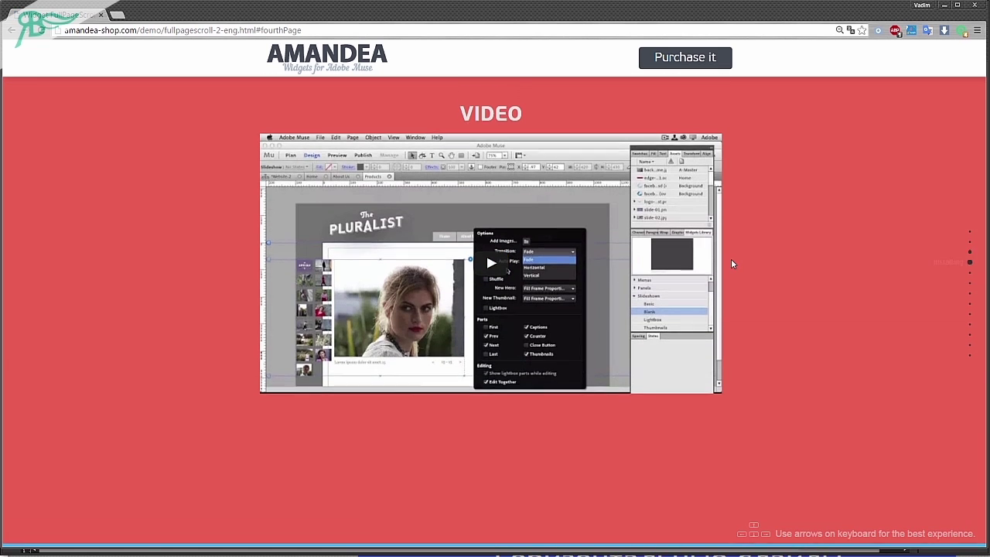
scroll(730, 263, "down", 1)
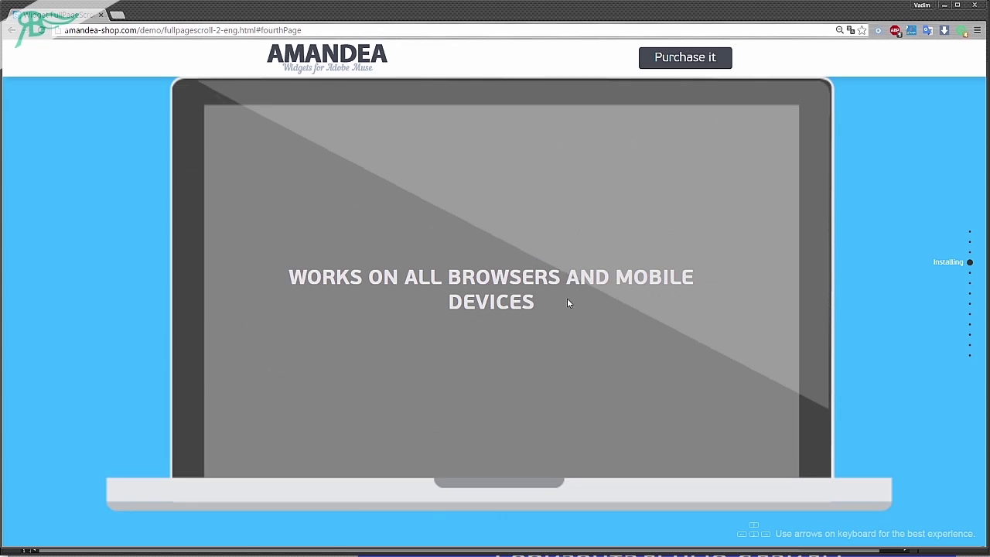
scroll(611, 279, "down", 1)
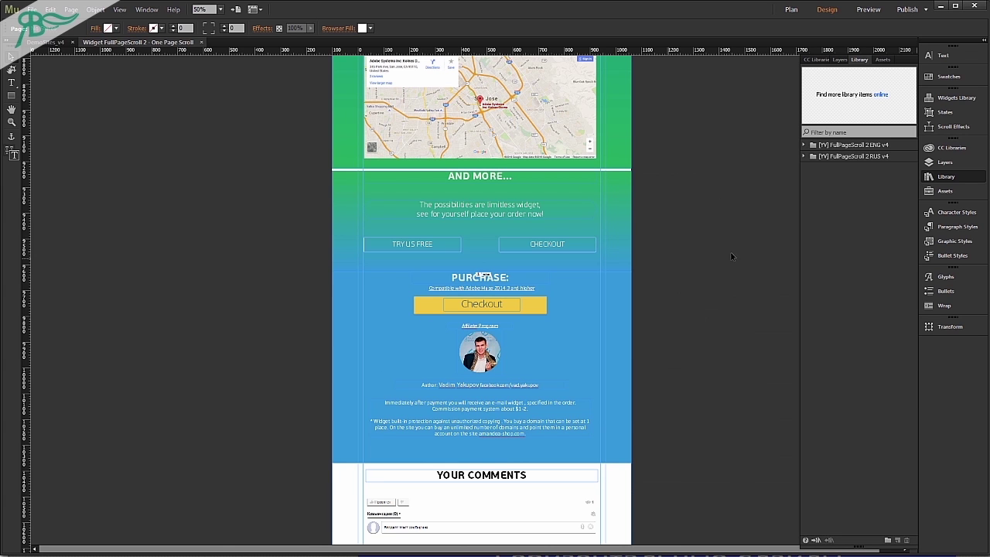
Step: Select the blue header section, then the Centering Content section block on the Muse canvas
scroll(664, 323, "up", 15)
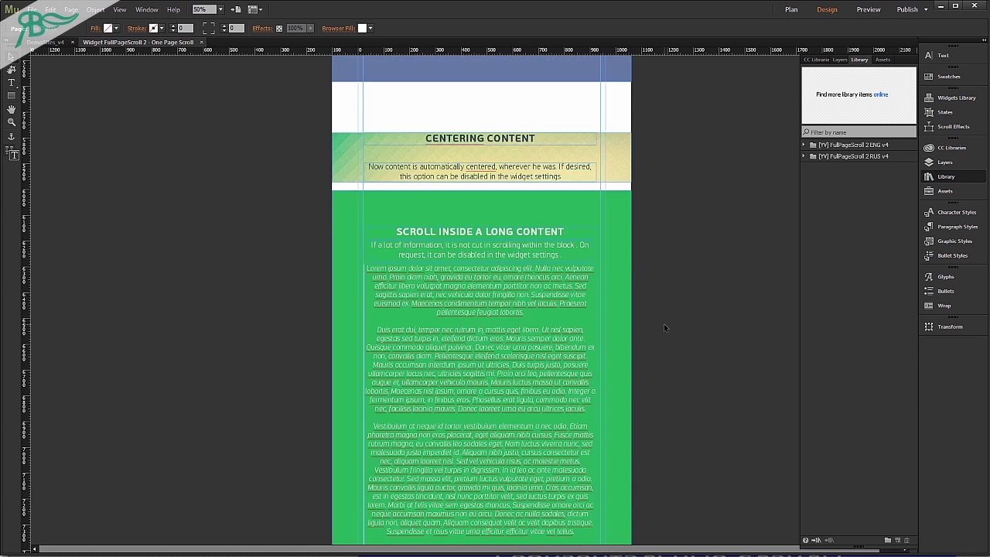
scroll(673, 321, "up", 3)
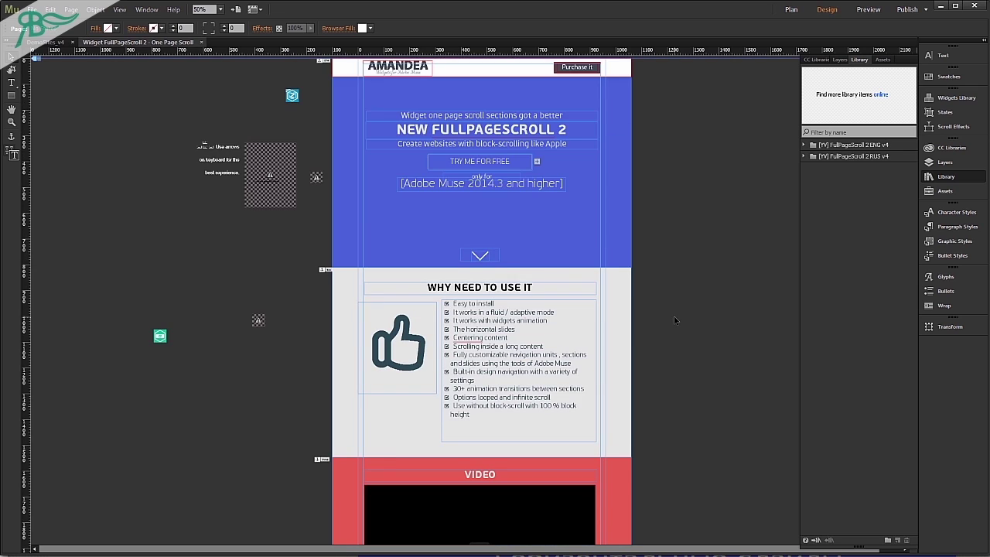
left_click(628, 190)
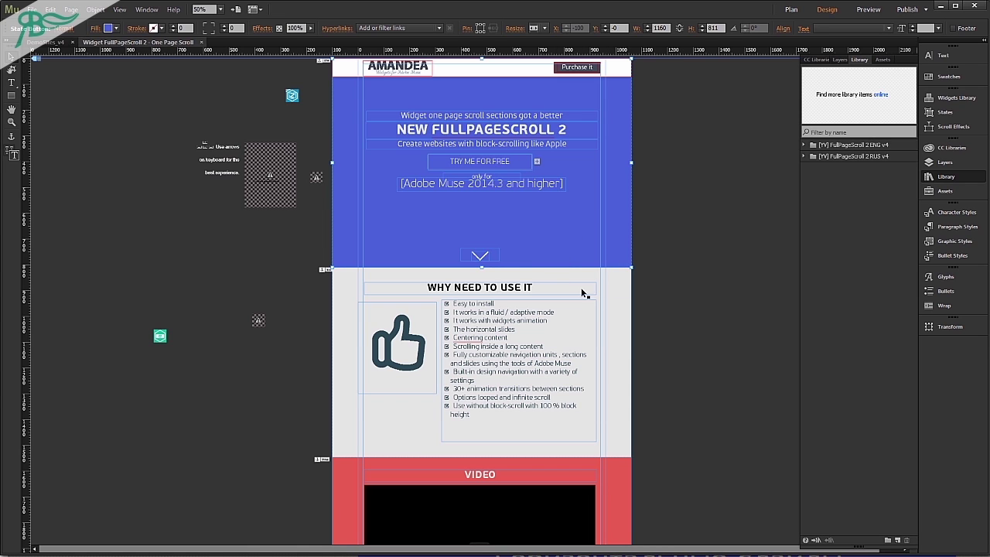
scroll(560, 325, "down", 15)
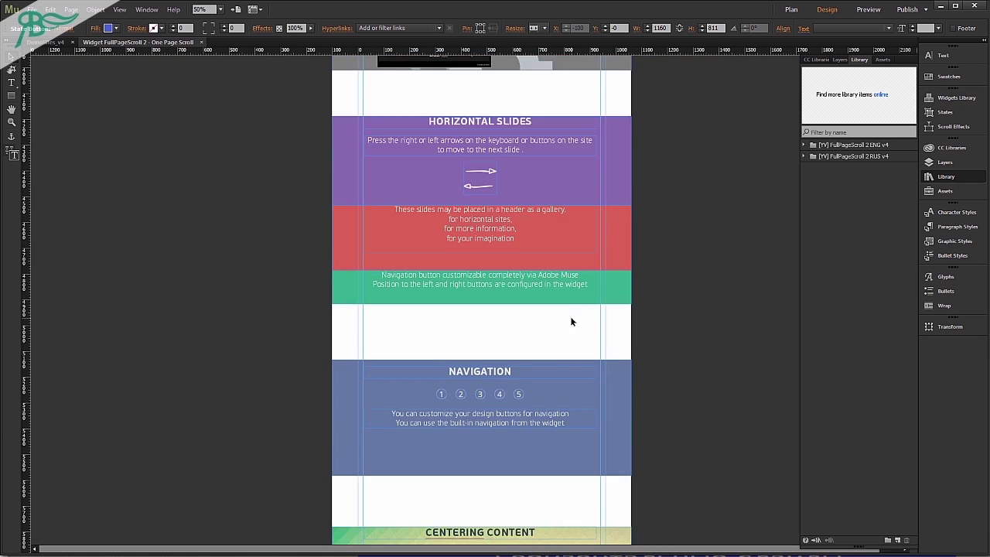
left_click(504, 384)
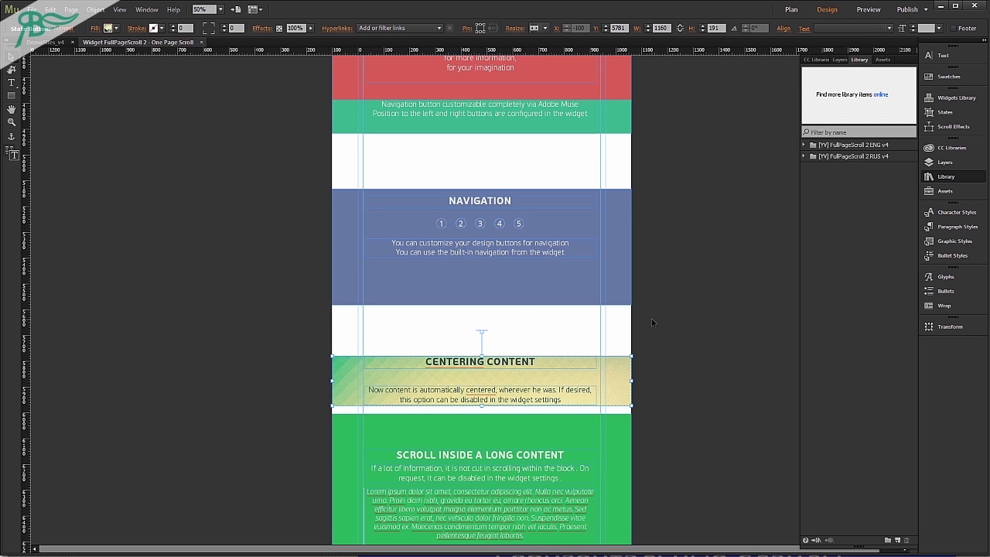
scroll(651, 317, "down", 10)
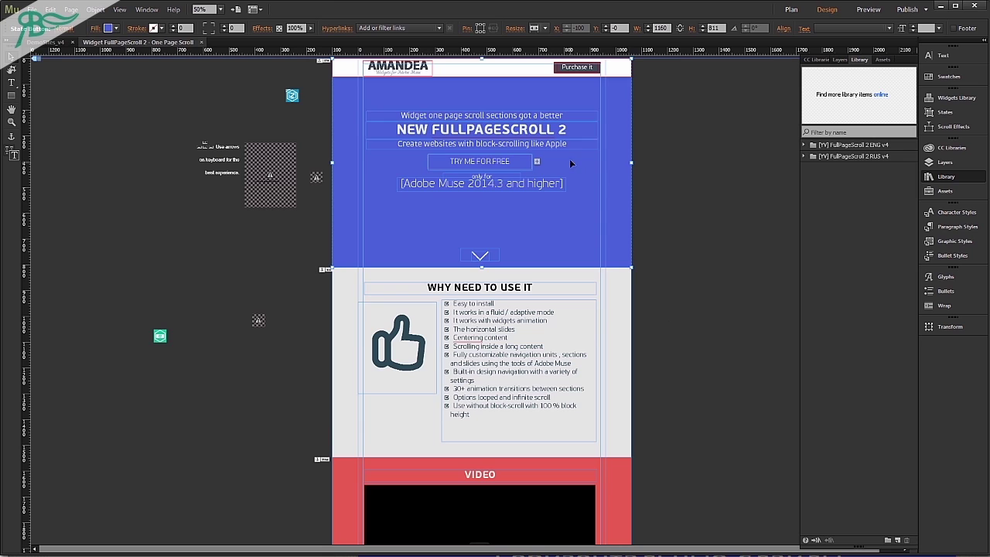
Step: Show the header section's hyperlink tooltip 'section', then clear the selection
left_click(332, 30)
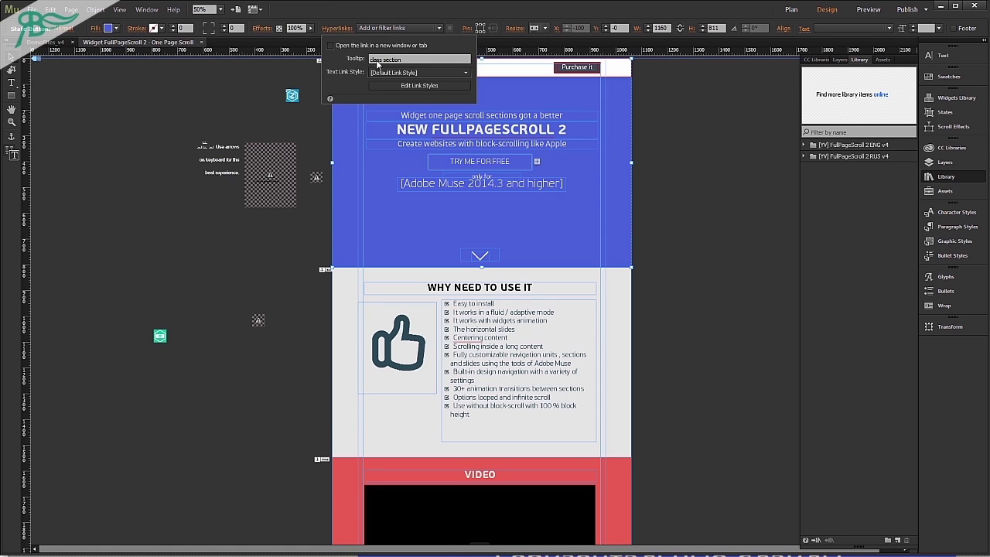
left_click(694, 203)
scroll(688, 234, "down", 15)
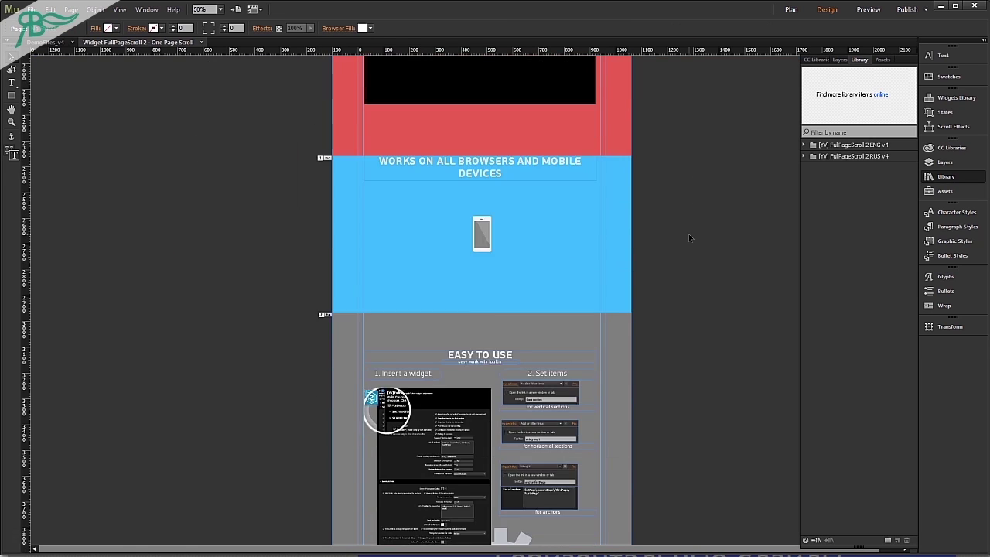
scroll(686, 234, "down", 2)
scroll(686, 233, "up", 2)
Step: Show the purple Horizontal Slides rectangle's tooltip slidegroup1, then select the green navigation-text rectangle
left_click(576, 232)
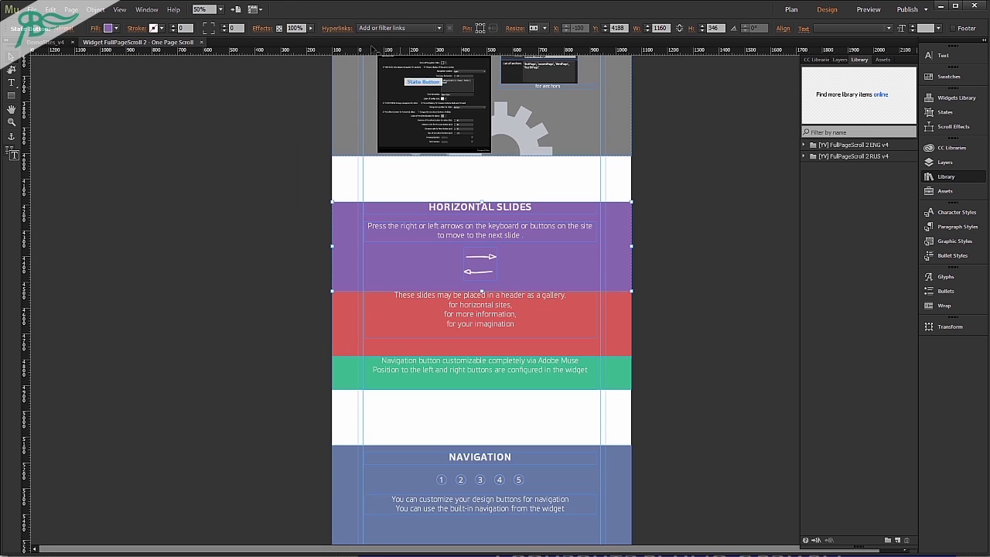
left_click(331, 29)
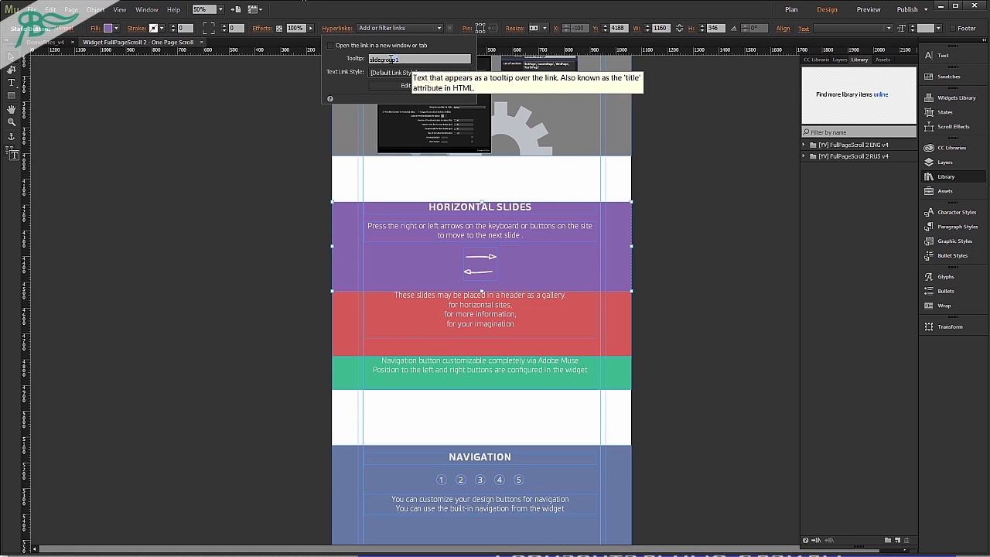
left_click(526, 365)
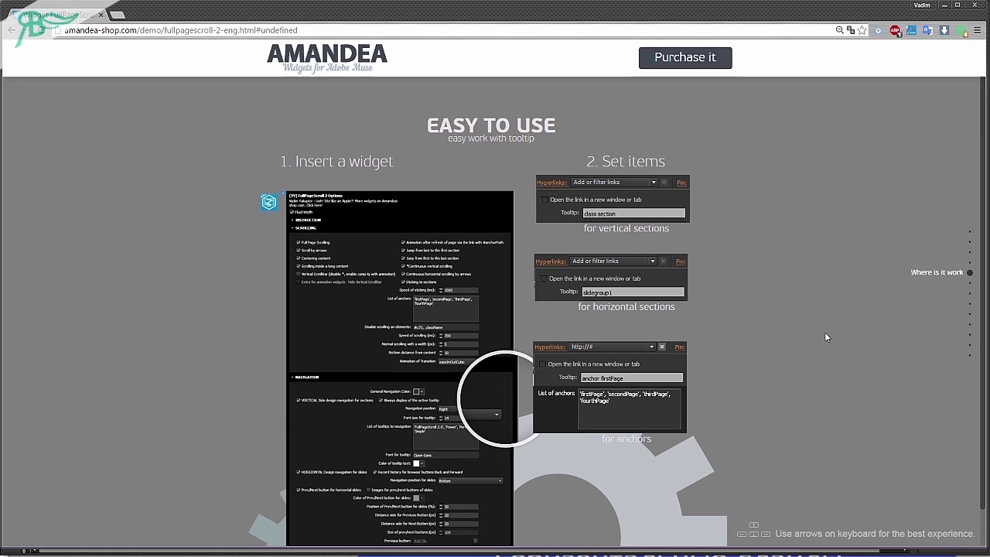
Step: Go to the Horizontal Slides section and page back two slides with the left arrow
scroll(807, 337, "down", 1)
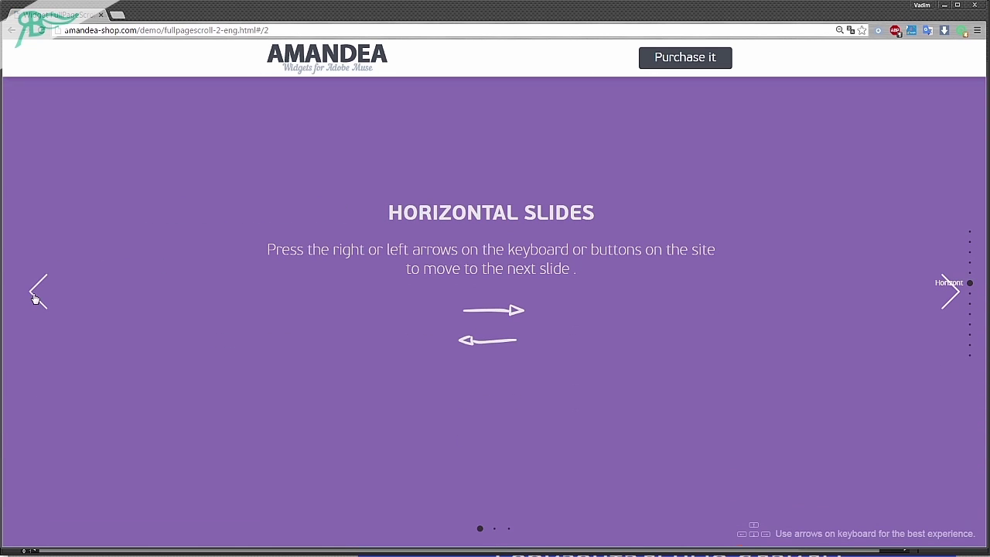
left_click(35, 298)
left_click(35, 299)
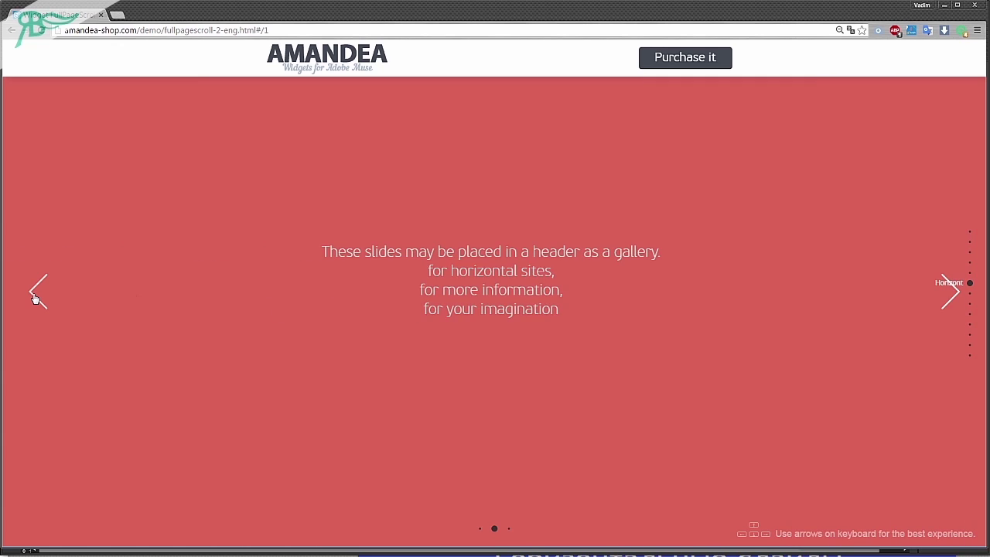
left_click(34, 299)
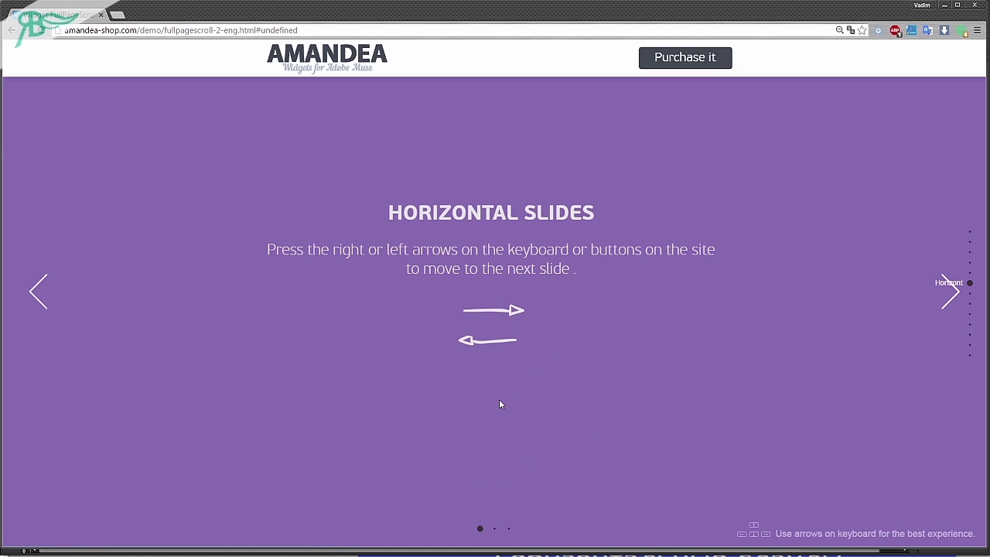
Step: Scroll down to the Navigation section with its five numbered buttons
scroll(507, 390, "down", 1)
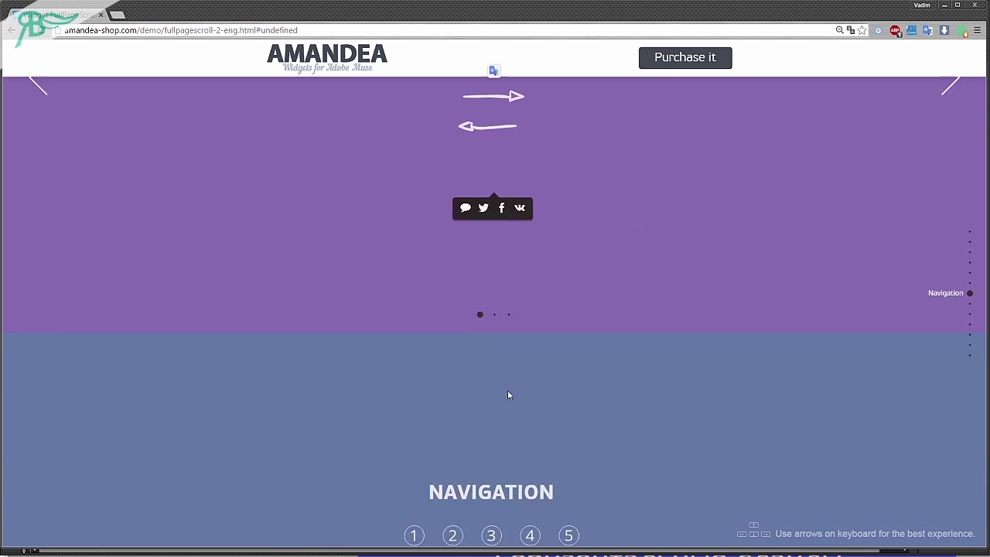
scroll(507, 383, "up", 1)
scroll(480, 324, "down", 1)
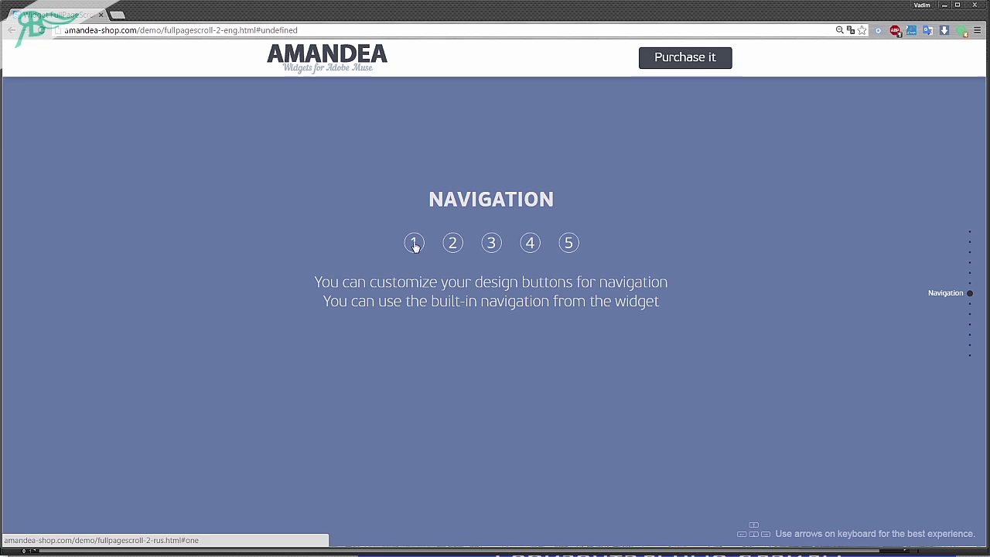
Step: Jump to section 2 with navigation button 2, then wheel down into the long Lorem ipsum text
left_click(454, 244)
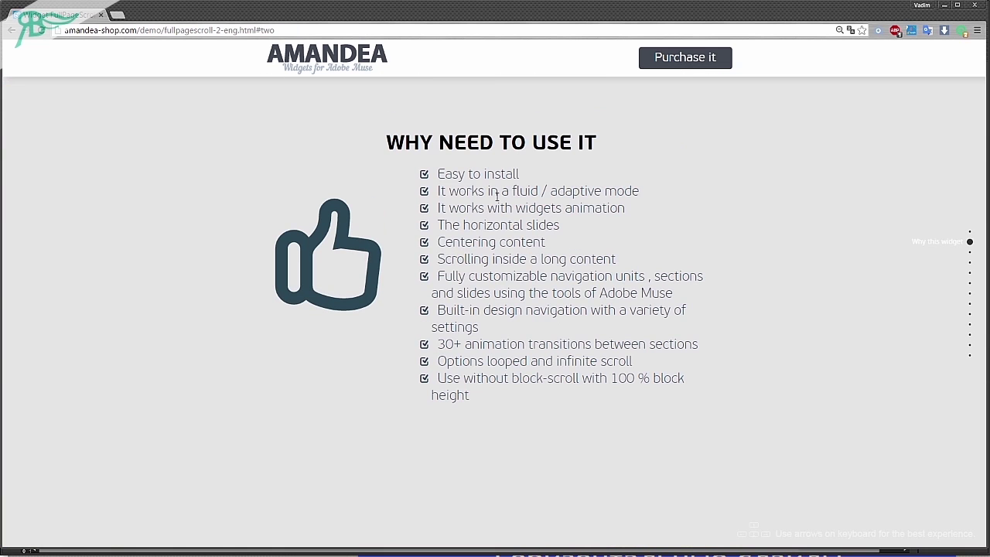
scroll(718, 342, "down", 1)
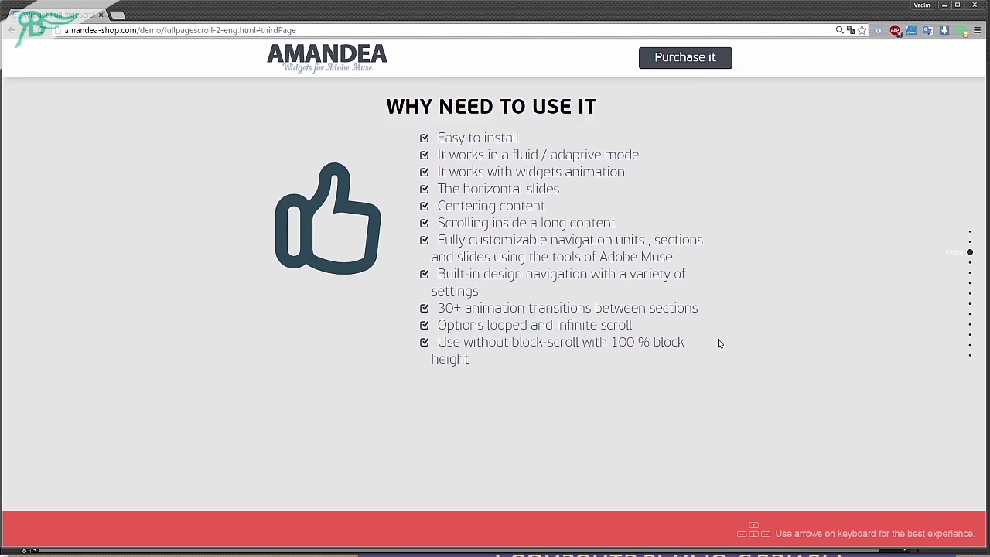
scroll(761, 368, "down", 2)
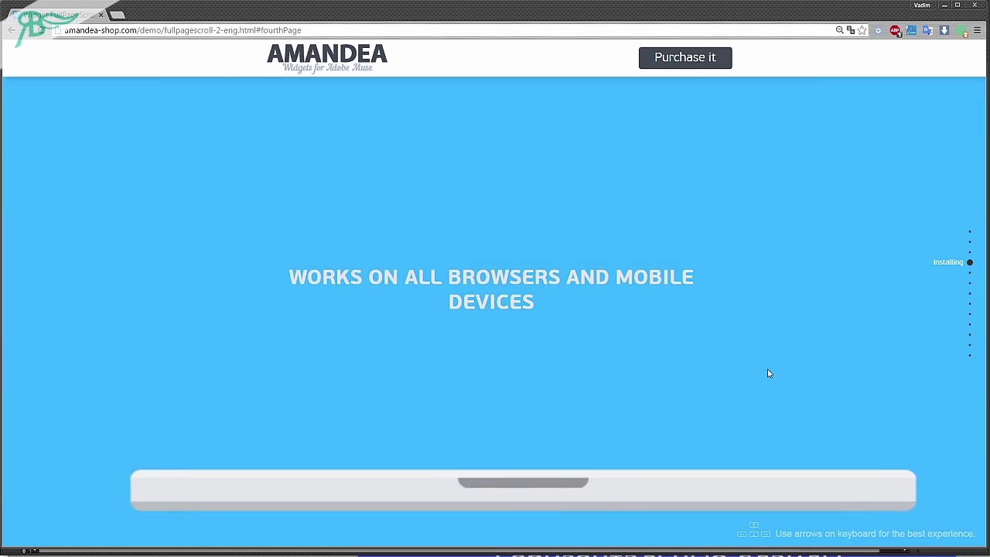
scroll(772, 400, "down", 1)
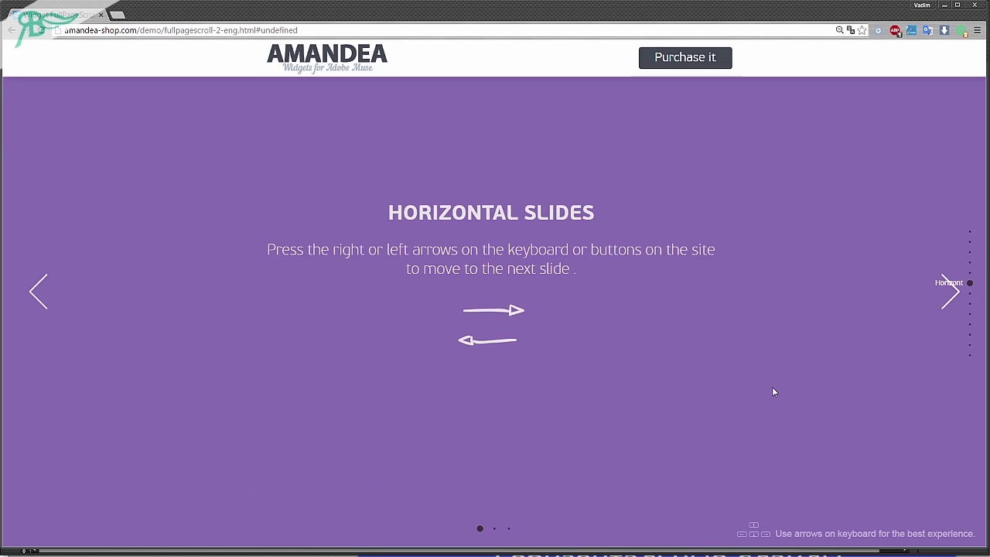
scroll(770, 385, "down", 1)
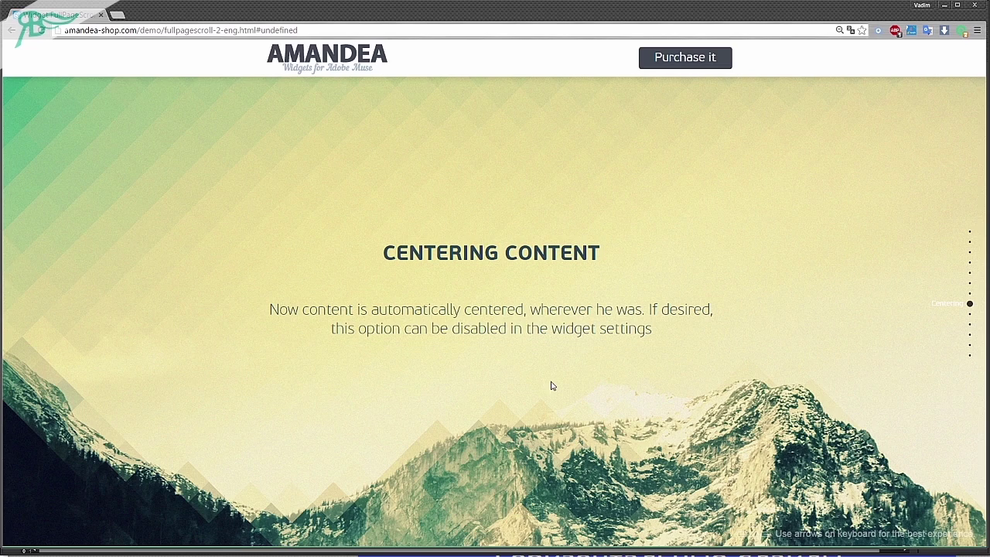
scroll(545, 384, "down", 1)
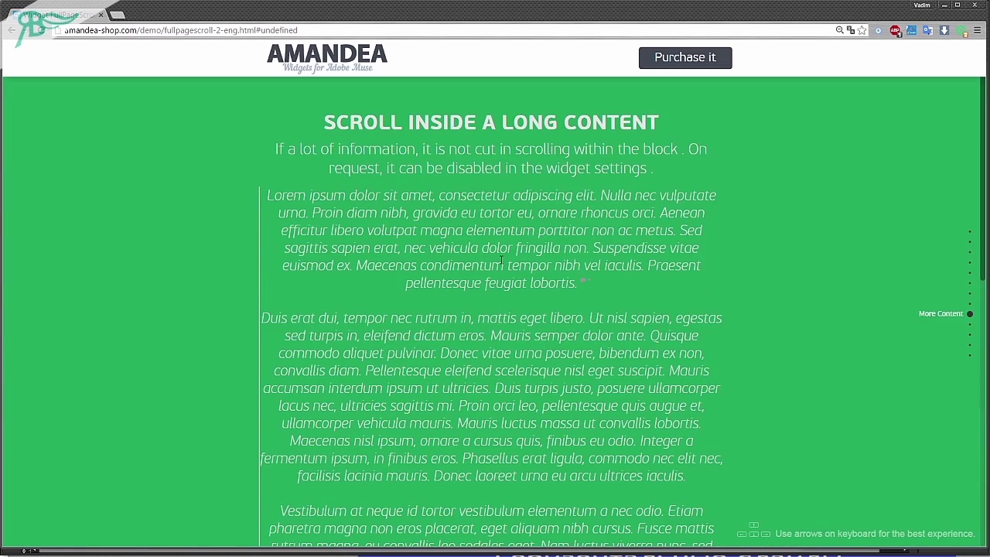
scroll(503, 266, "down", 5)
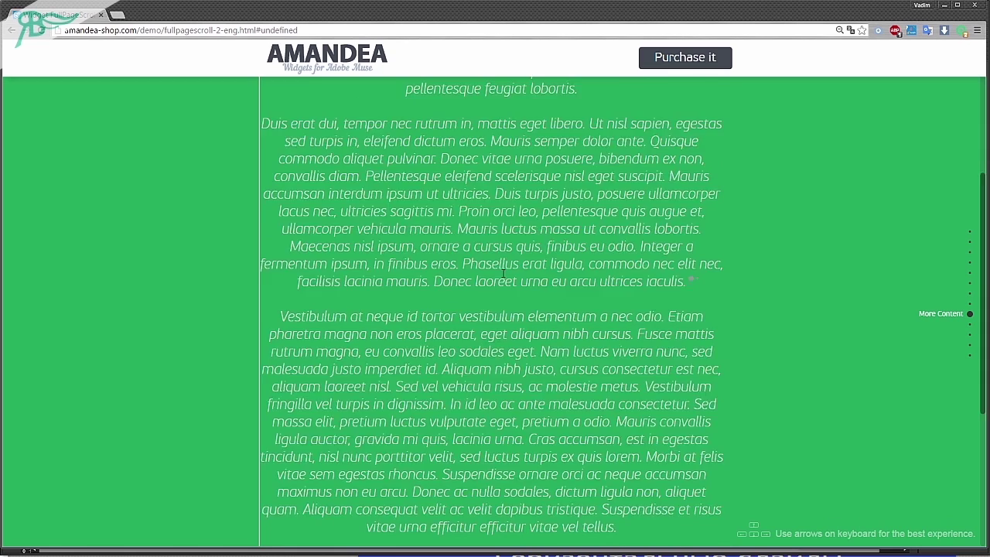
scroll(506, 272, "down", 2)
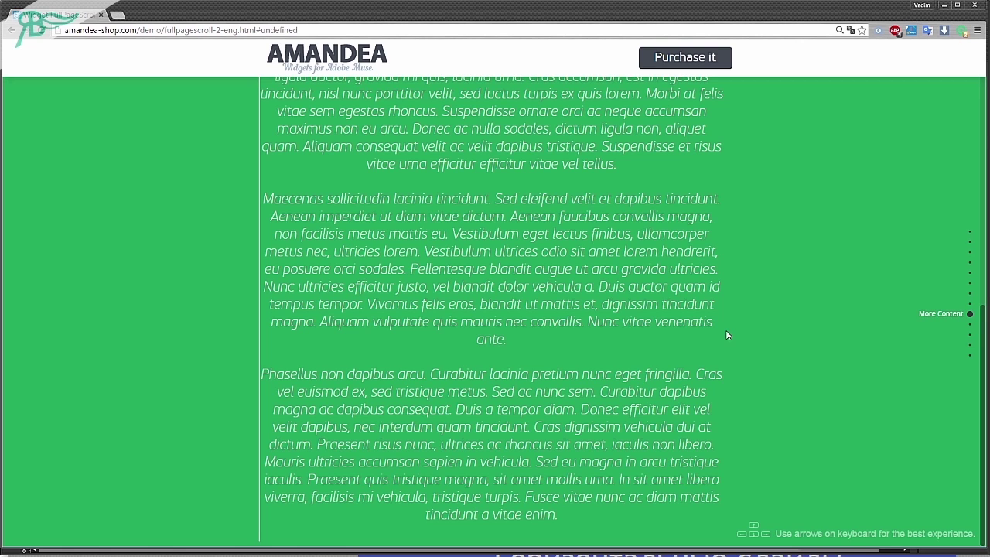
Step: Zoom the Google map in 'Disable scroll on the elements', then continue to 'And more...'
scroll(685, 340, "down", 1)
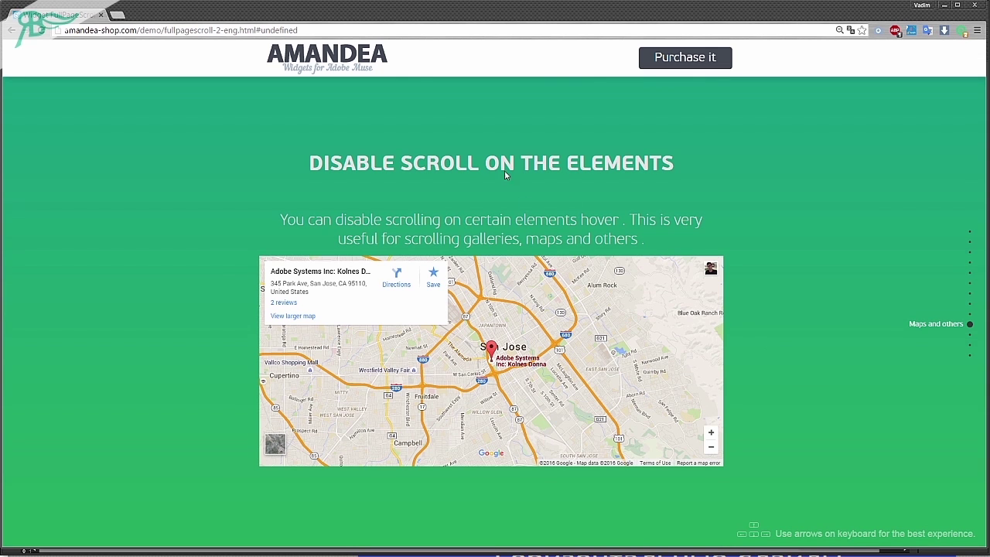
scroll(576, 346, "down", 2)
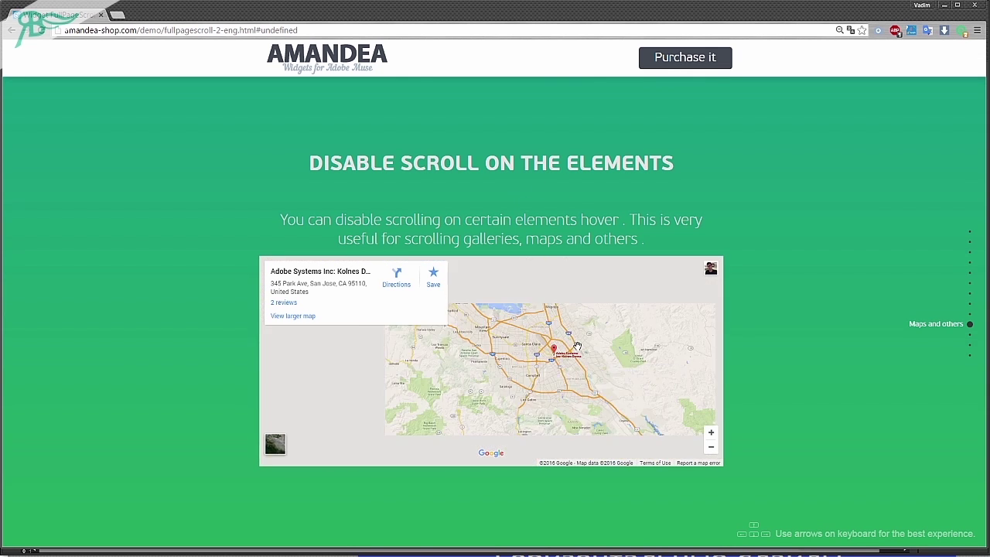
scroll(577, 346, "down", 1)
scroll(834, 351, "down", 1)
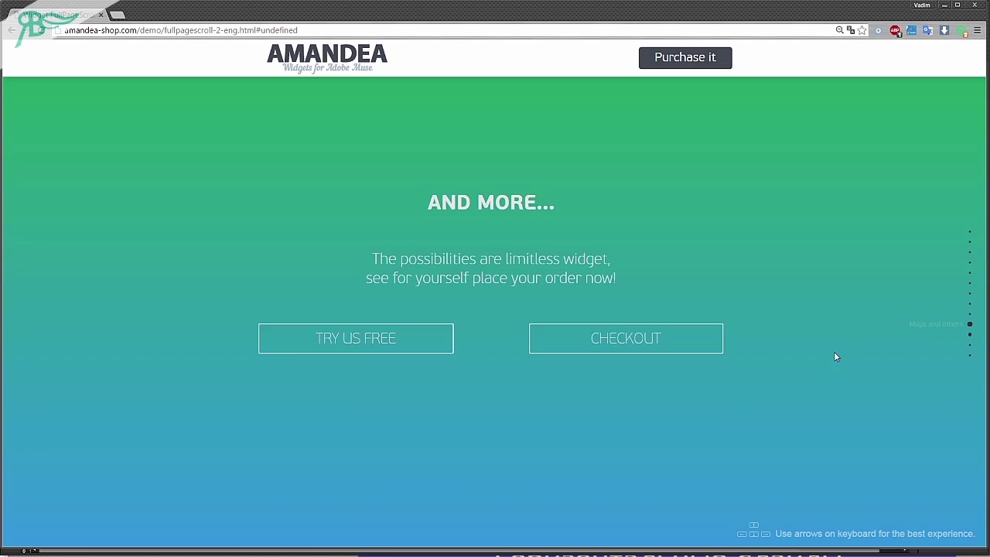
scroll(834, 351, "up", 1)
scroll(572, 331, "down", 2)
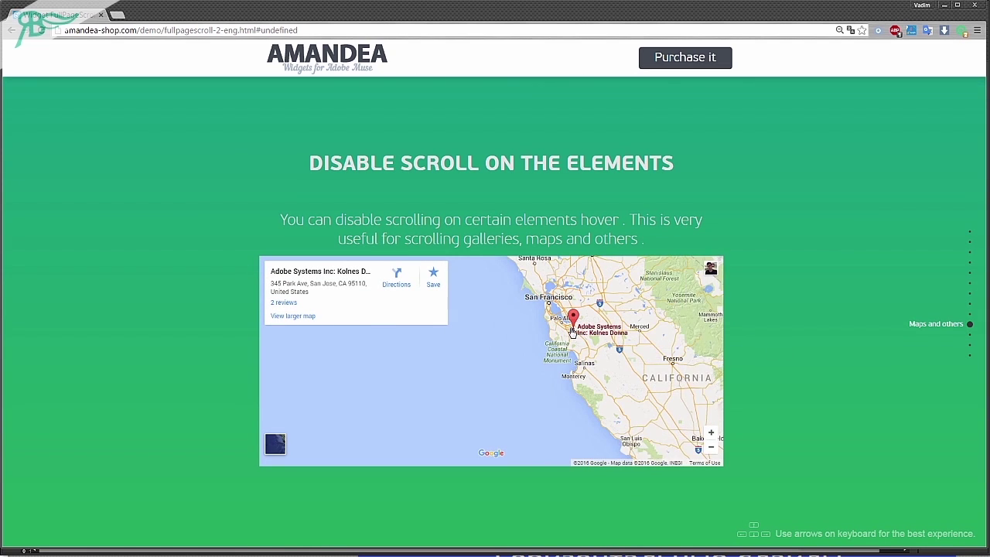
scroll(572, 331, "up", 2)
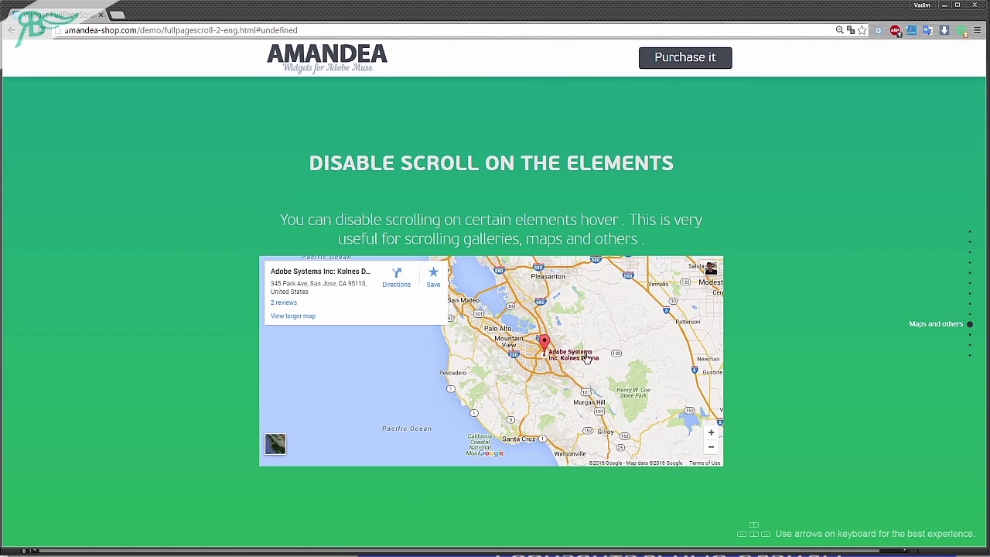
scroll(799, 375, "down", 1)
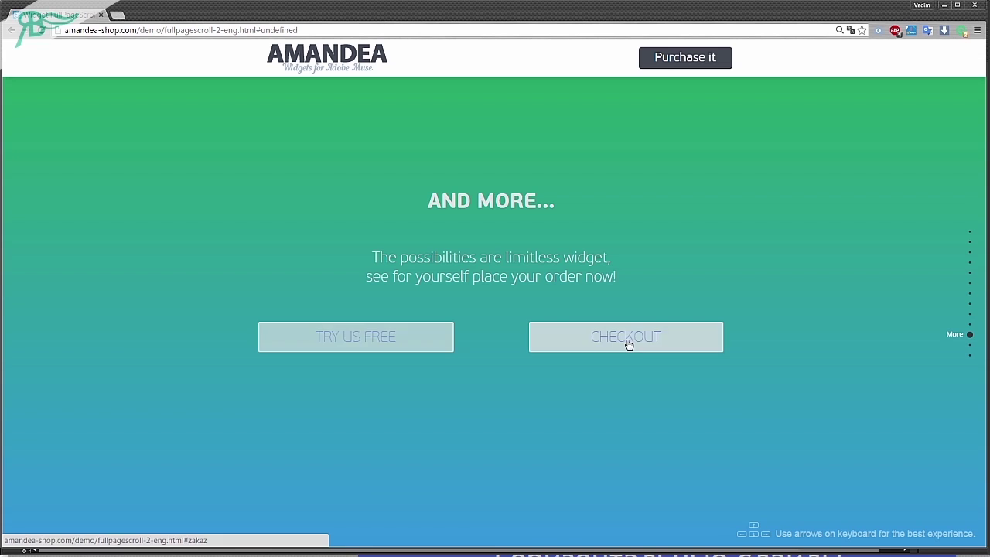
Step: Scroll past the Purchase and Your Comments sections so the site loops to NEW FULLPAGESCROLL 2
scroll(765, 374, "down", 1)
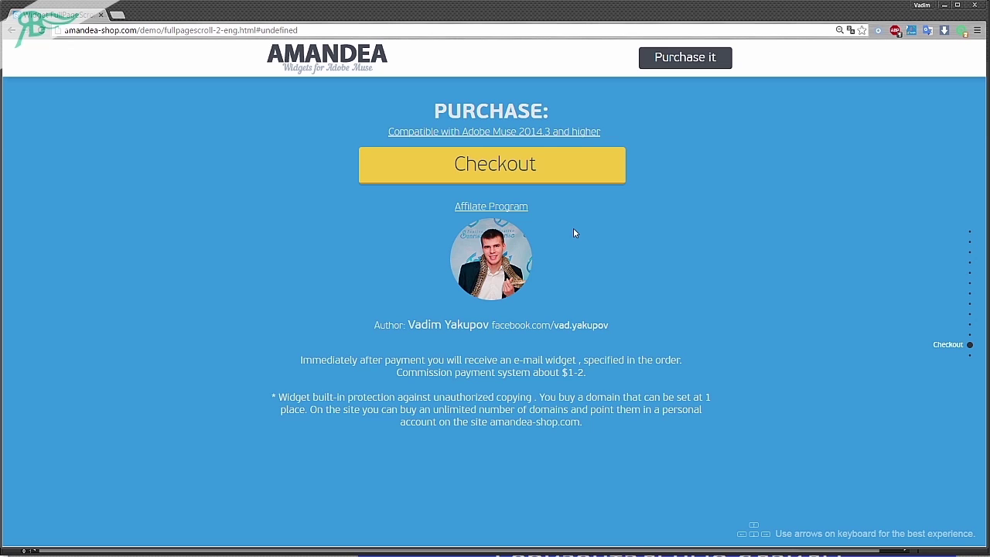
scroll(644, 278, "down", 2)
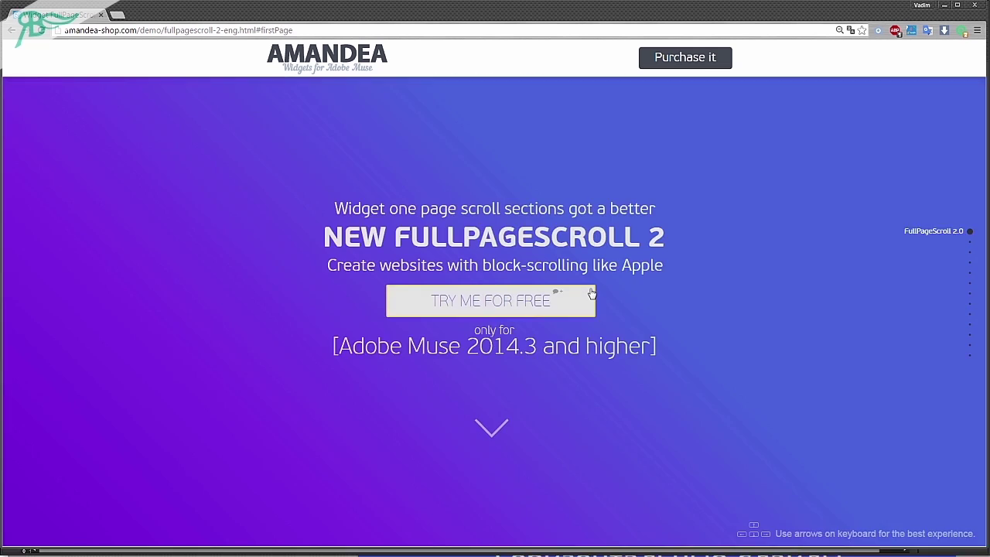
scroll(576, 289, "up", 1)
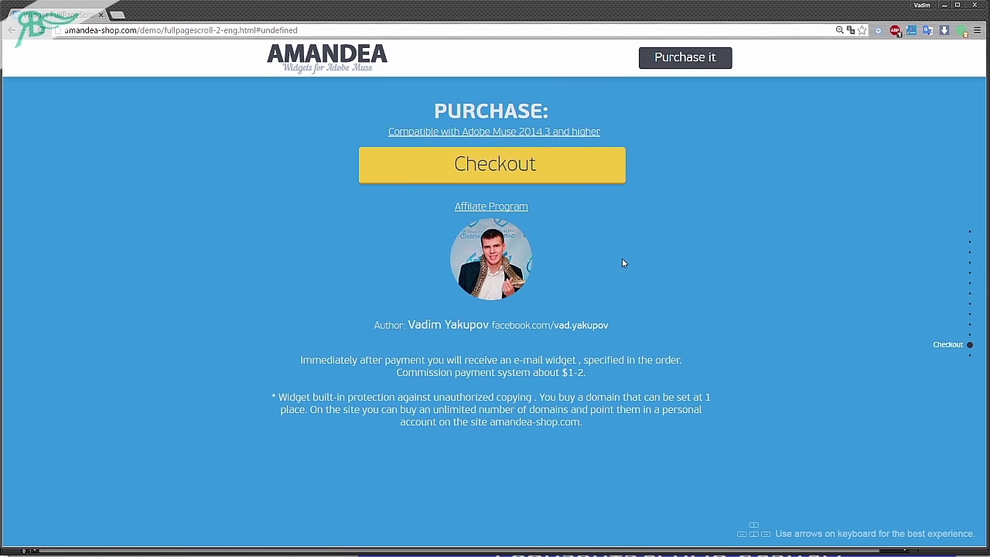
scroll(637, 327, "down", 2)
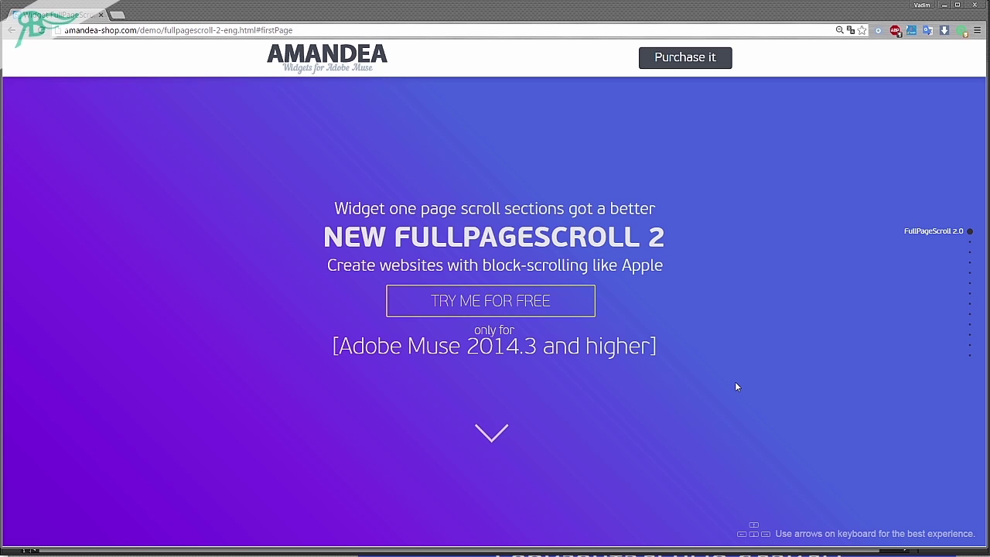
Step: Request the free demo via TRY ME FOR FREE, bringing up the share-to-unlock popup
left_click(522, 306)
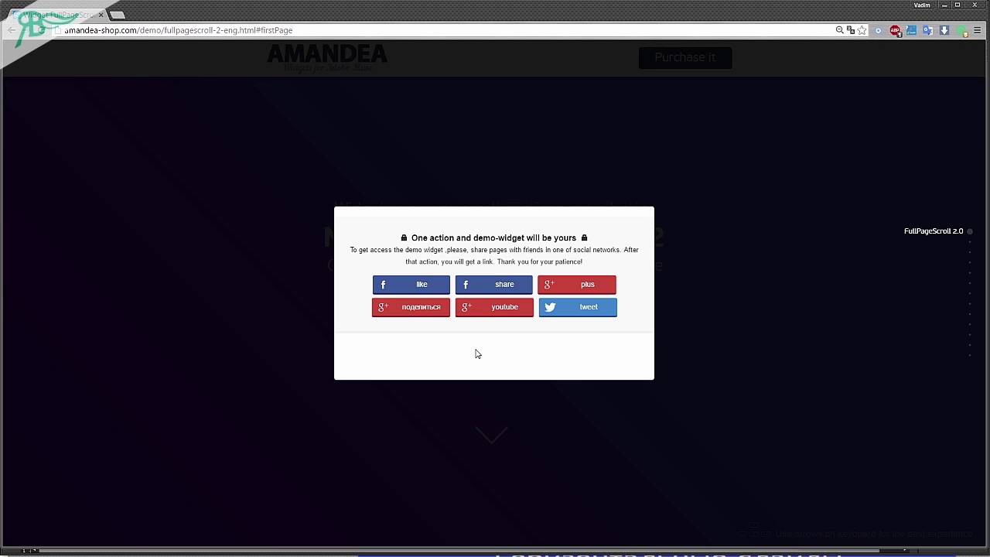
Step: Dismiss the share-to-unlock popup and jump to the Checkout offer in the PURCHASE section
left_click(493, 450)
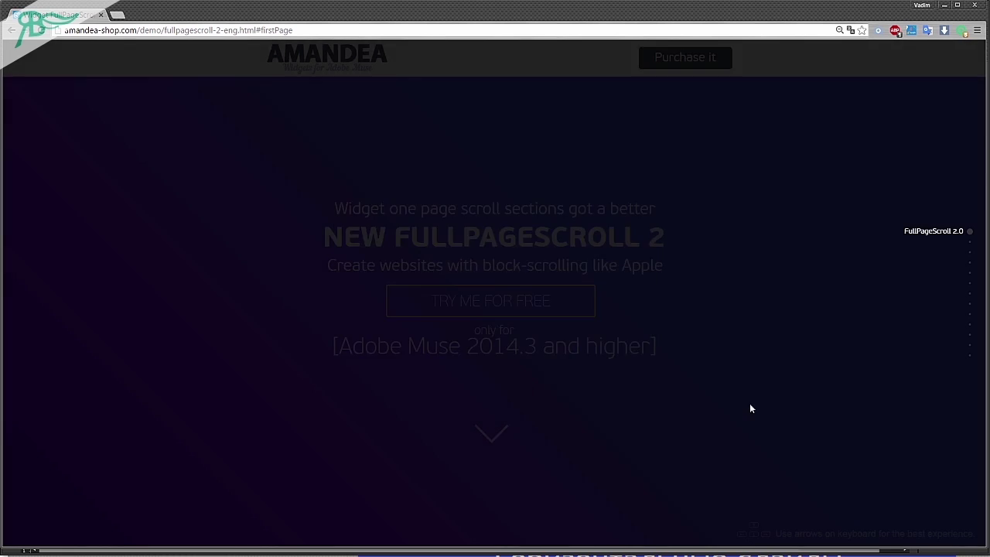
left_click(968, 344)
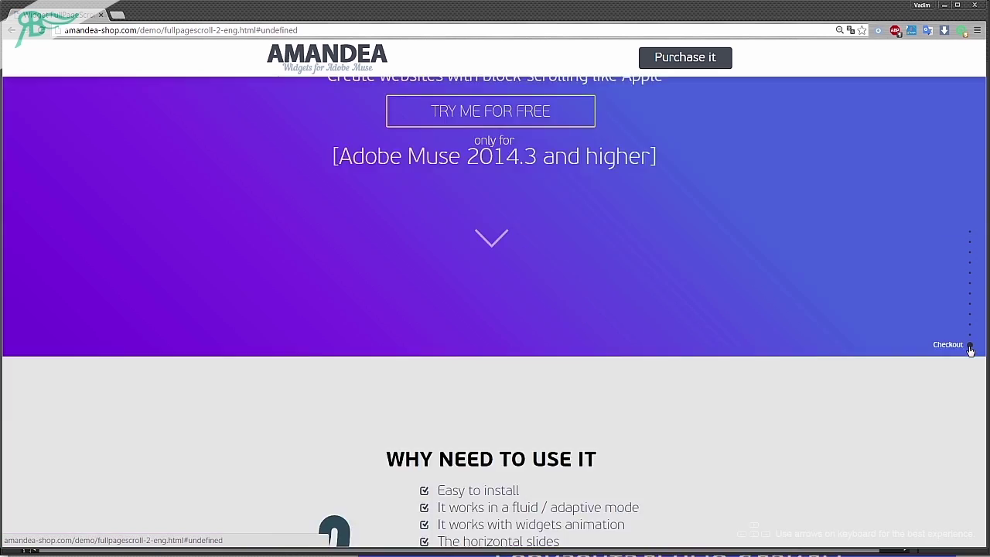